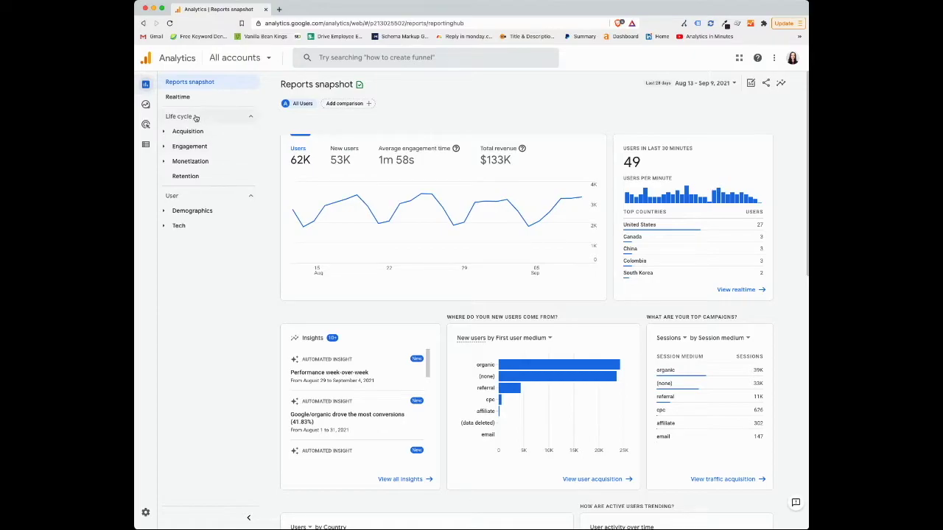
Step: Start a new Funnel exploration from the Explore workspace
mouse_move(148, 105)
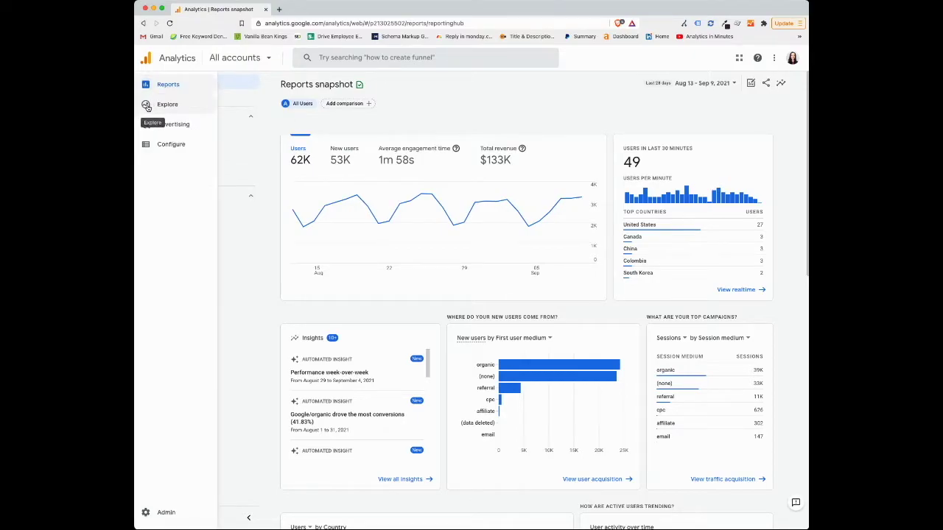
left_click(148, 105)
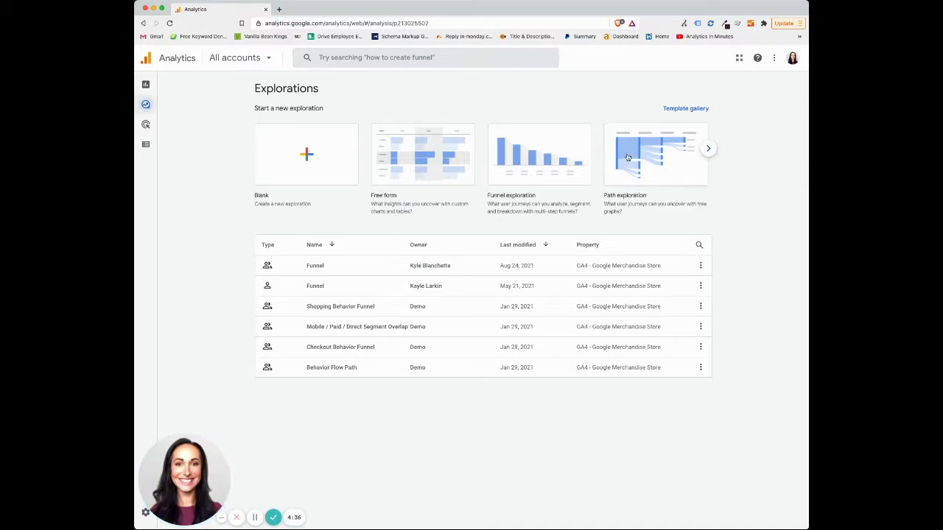
left_click(559, 158)
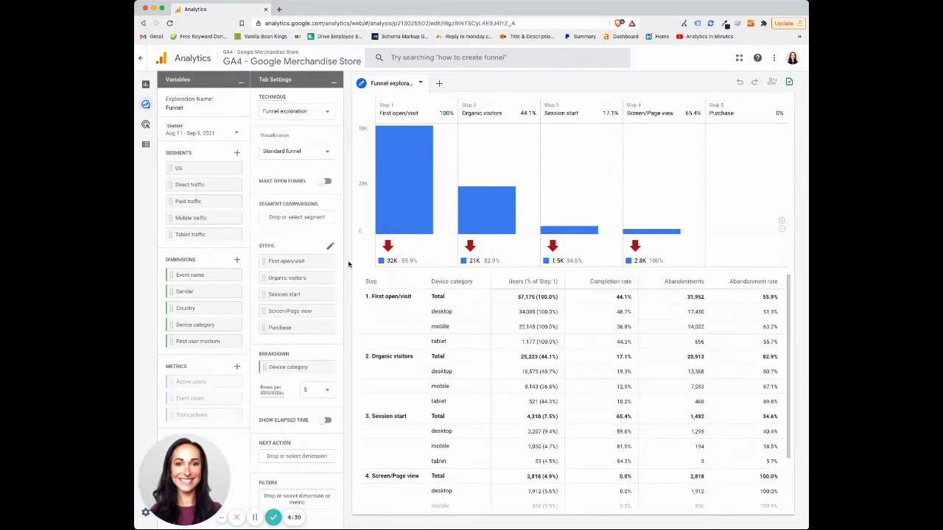
Step: Remove the five default steps: First open/visit, Organic visitors, Session start, Screen/Page view, Purchase
left_click(325, 262)
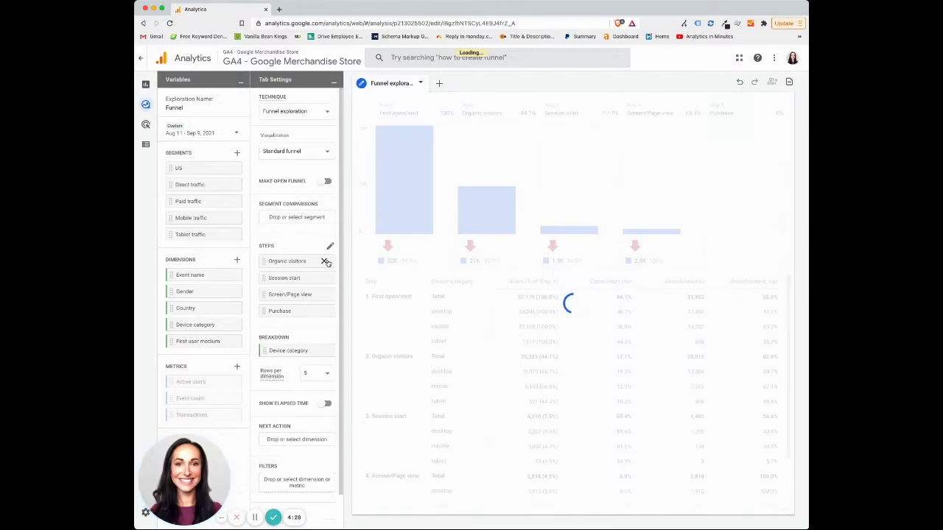
left_click(325, 262)
left_click(325, 261)
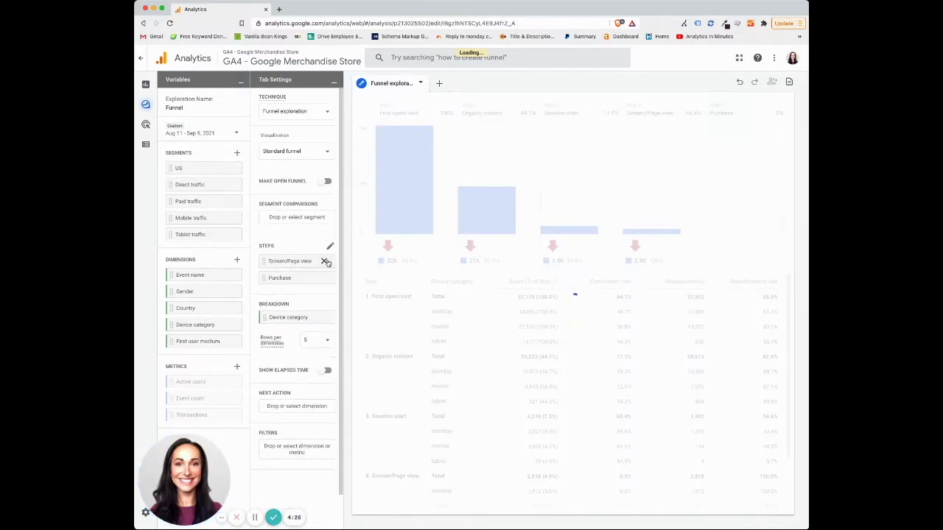
left_click(325, 261)
left_click(325, 261)
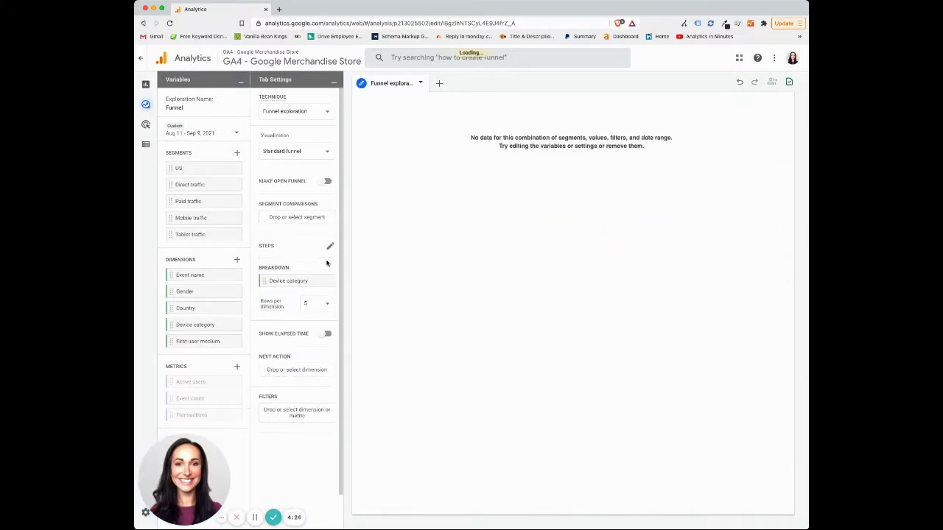
Step: Name Step 1 'Product View' and set its condition to the view_item event
left_click(329, 248)
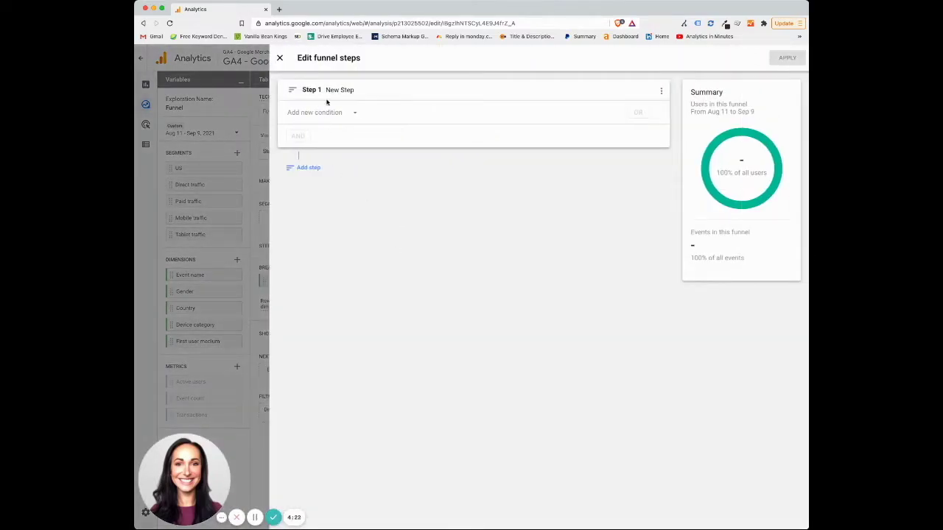
left_click(346, 90)
type("Product View")
left_click(330, 115)
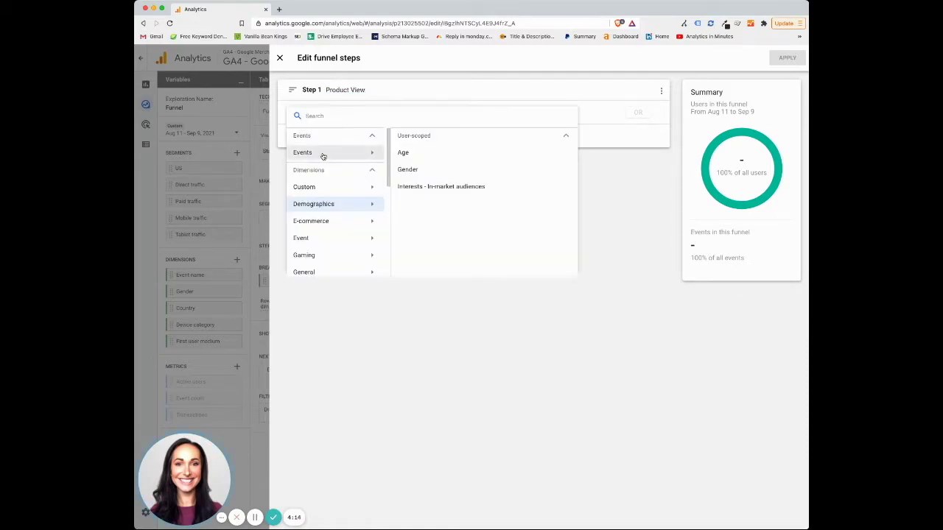
left_click(327, 153)
scroll(427, 178, "down", 15)
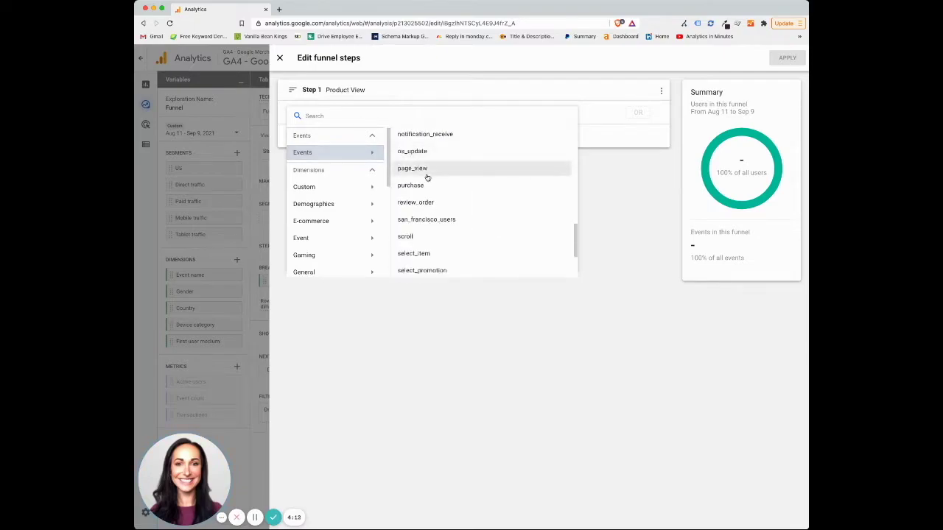
left_click(426, 217)
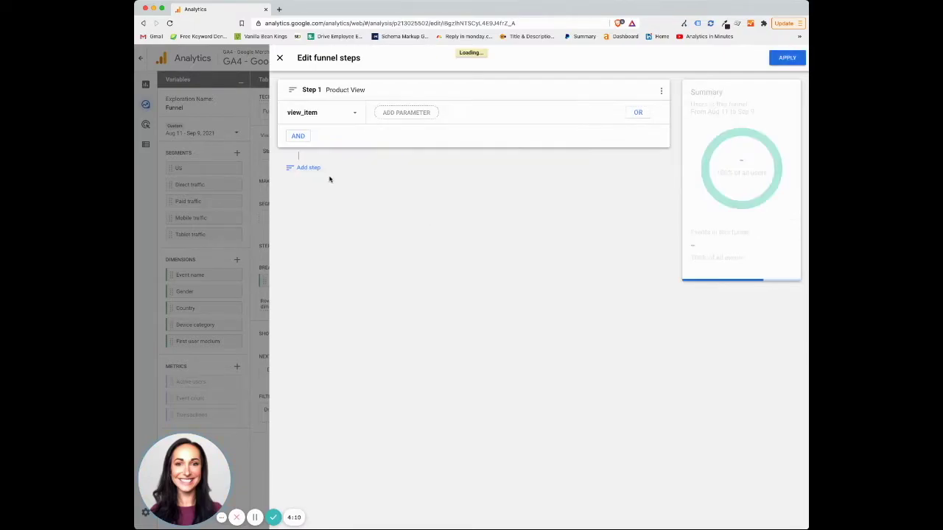
Step: Add Step 2 'Add to Cart' with the add_to_cart event as its condition
left_click(313, 170)
triple_click(350, 196)
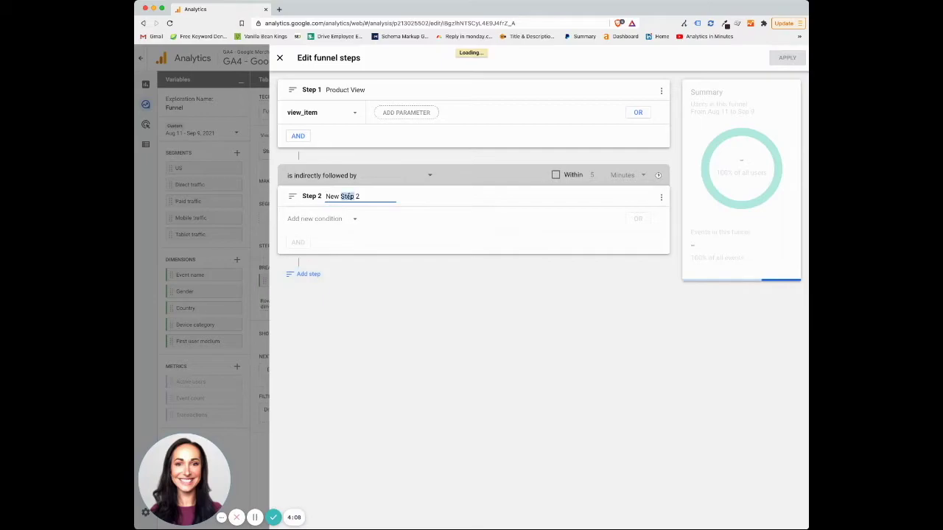
type("Add to Cart")
left_click(339, 226)
left_click(315, 261)
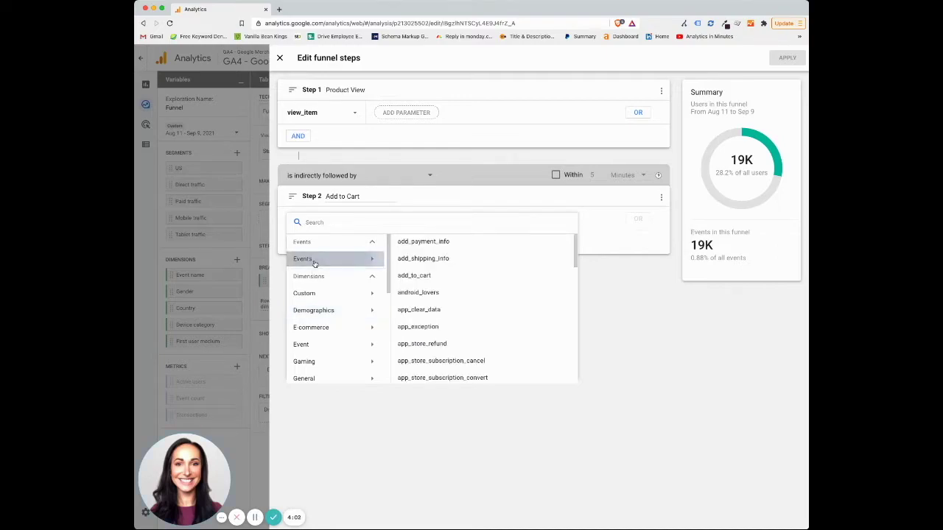
left_click(457, 276)
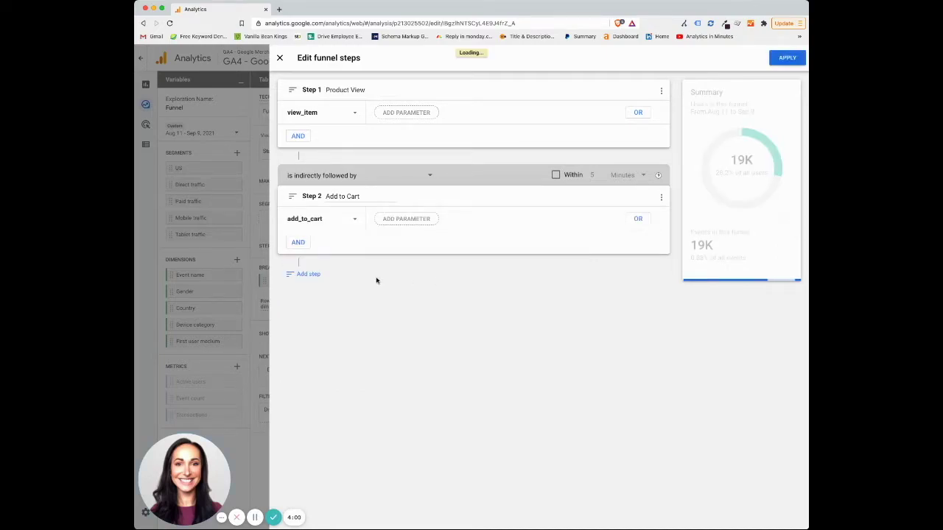
Step: Add Step 3 'Purchase' on the purchase event and apply the three steps
left_click(304, 274)
left_click(345, 302)
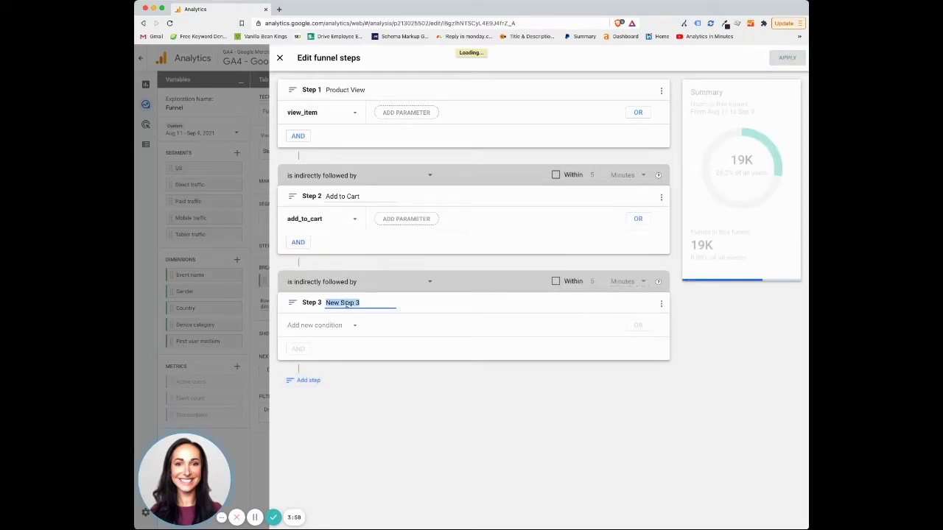
type("Purchase")
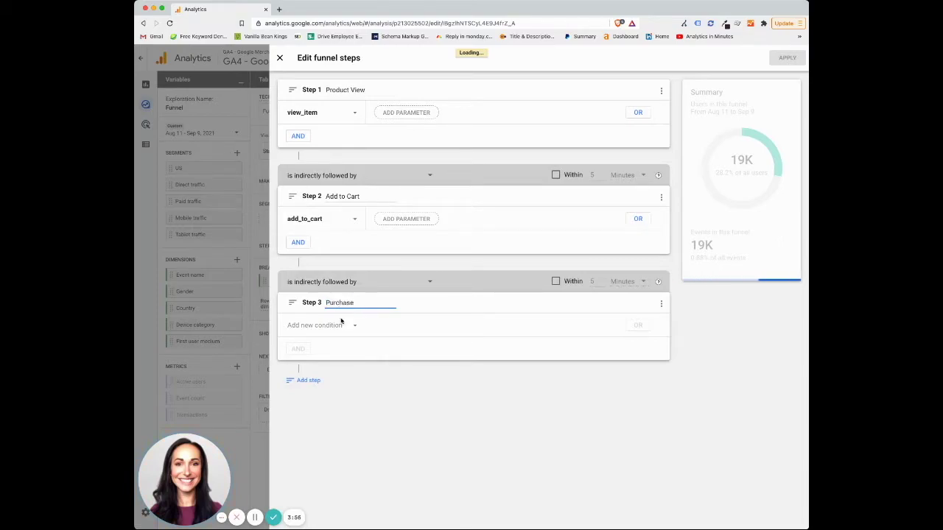
left_click(333, 329)
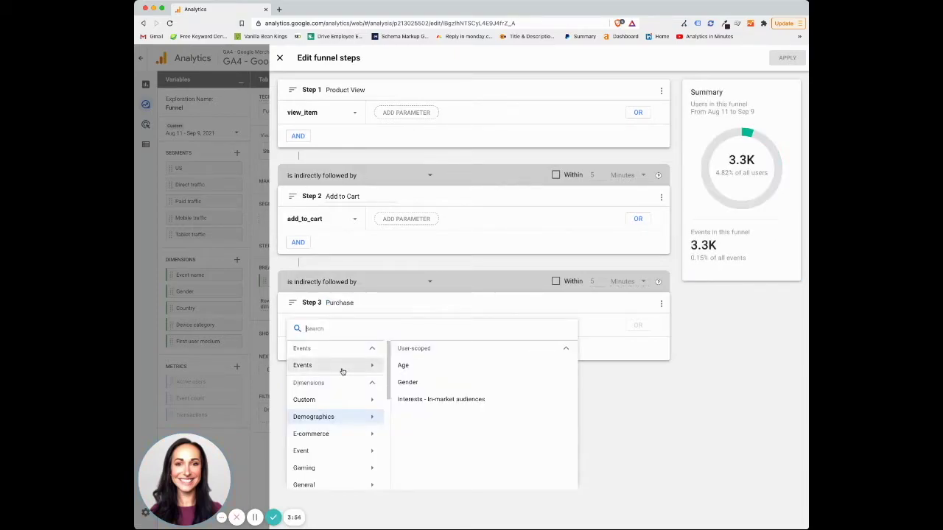
left_click(343, 368)
scroll(449, 393, "down", 5)
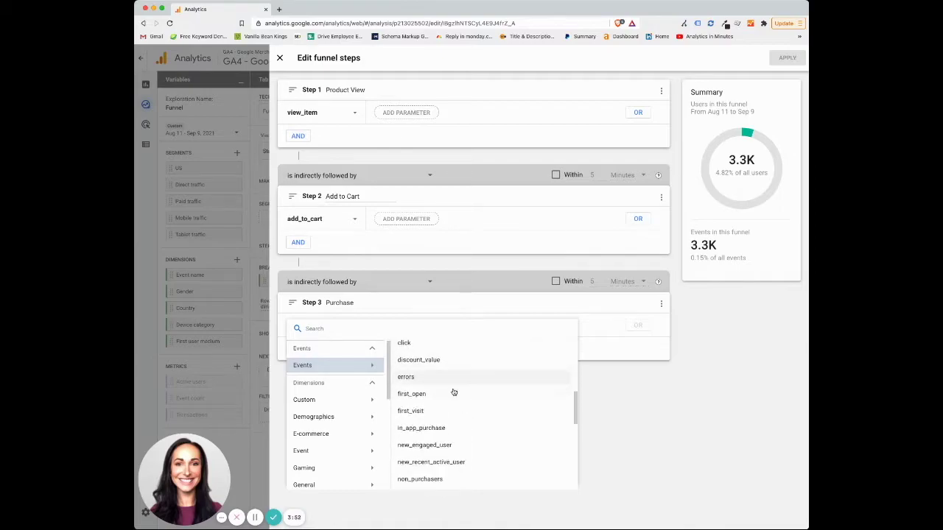
scroll(454, 393, "down", 5)
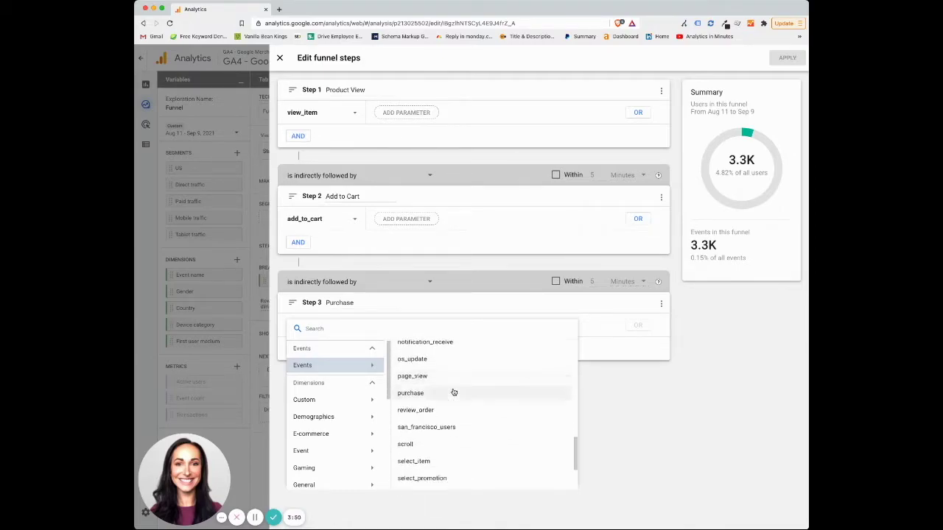
left_click(454, 392)
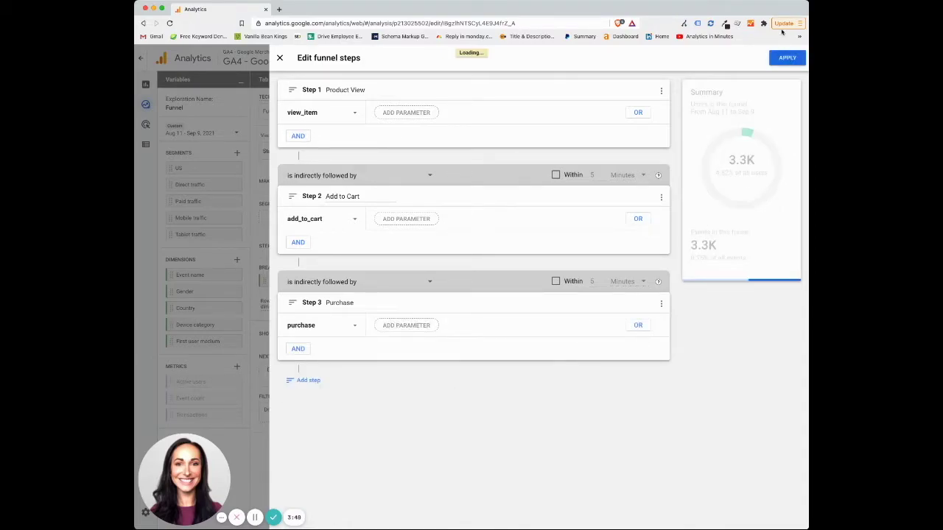
left_click(788, 59)
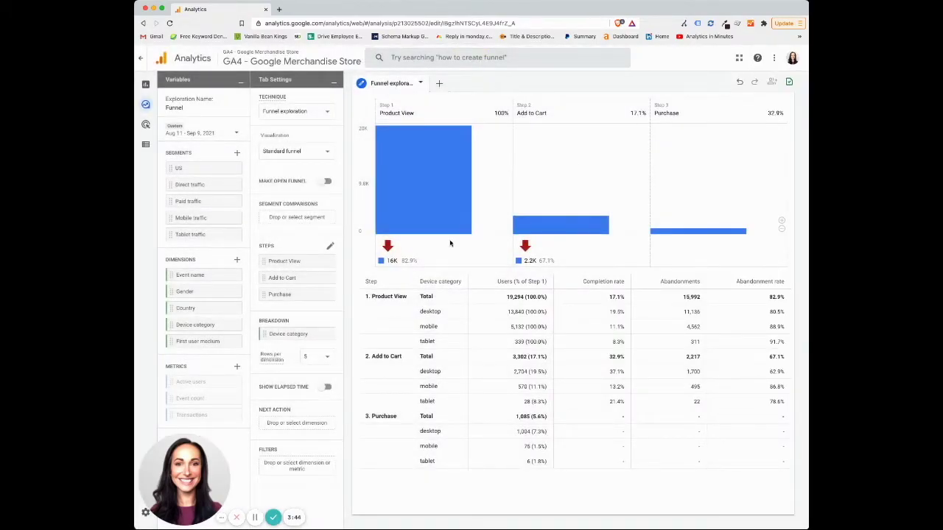
mouse_move(325, 336)
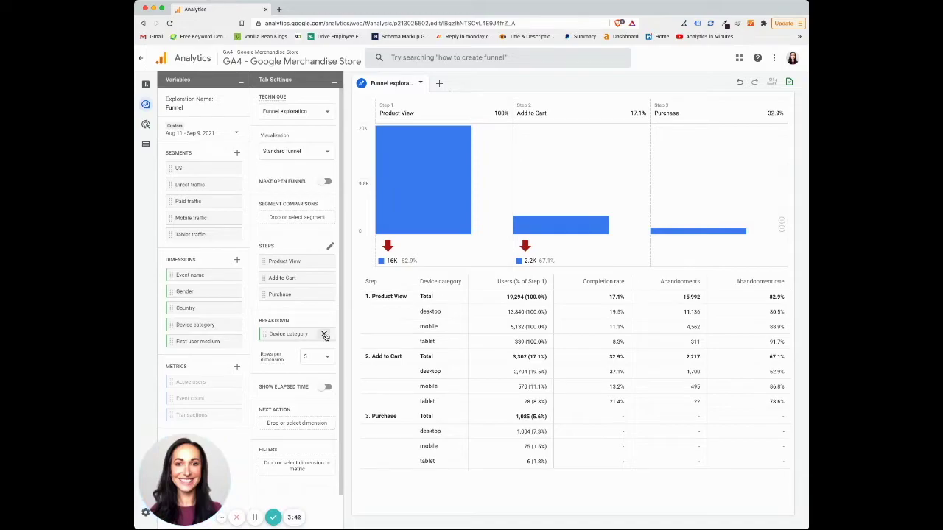
left_click(325, 335)
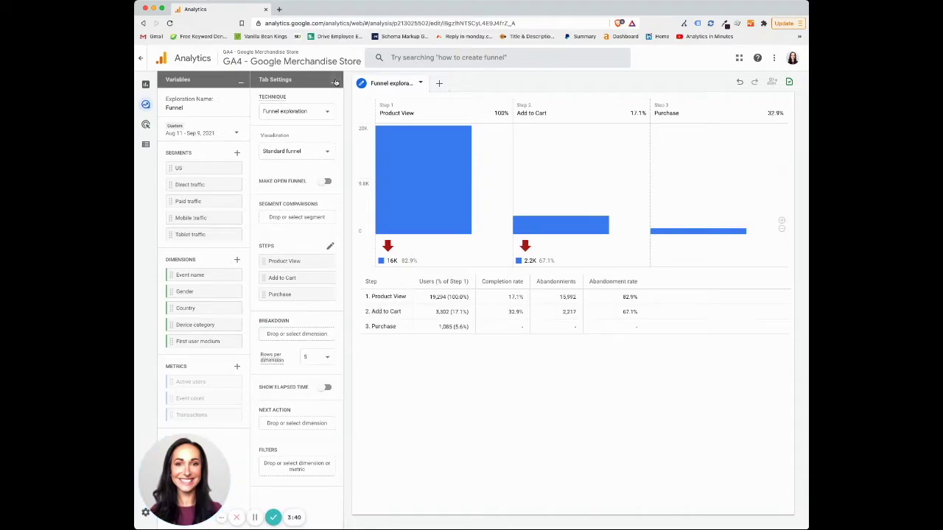
left_click(335, 82)
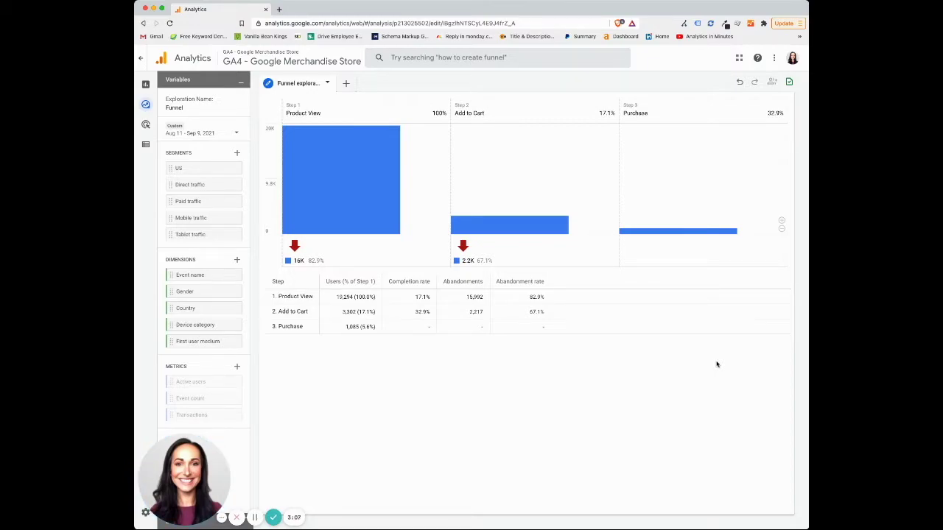
mouse_move(333, 177)
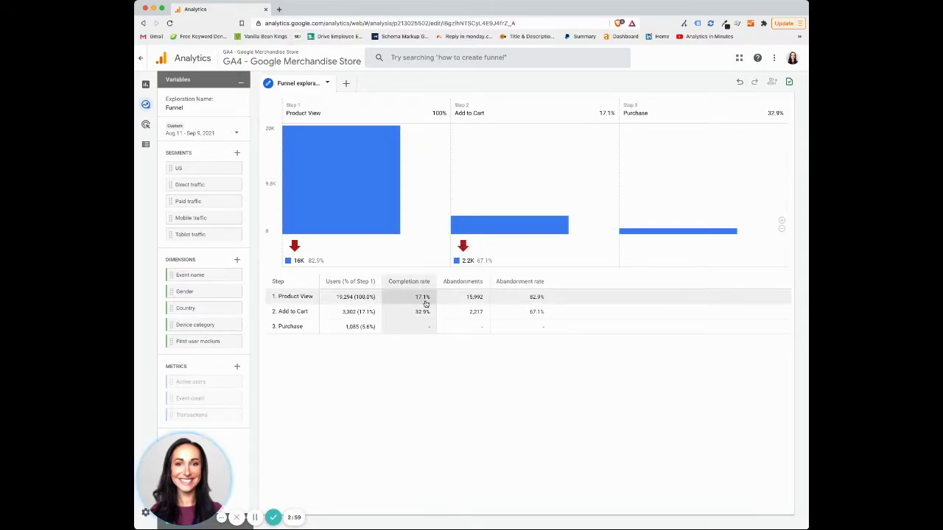
mouse_move(474, 225)
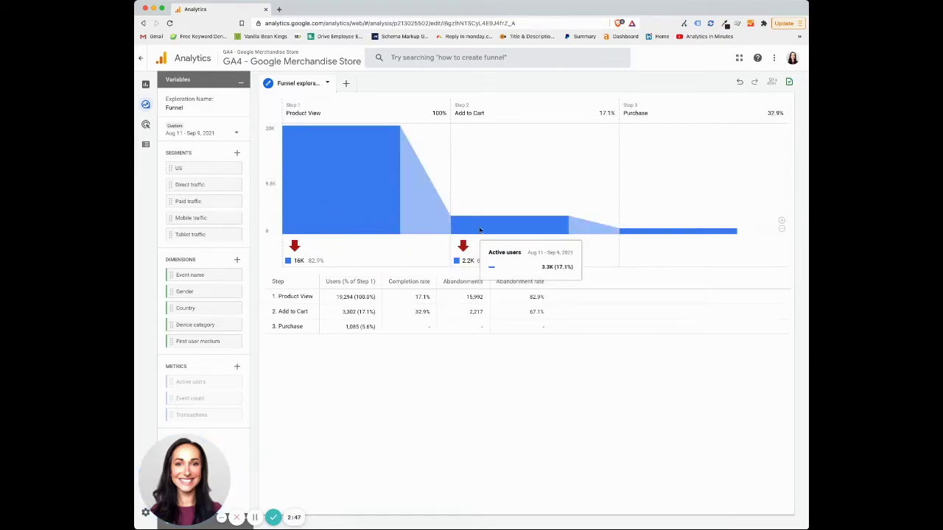
mouse_move(649, 232)
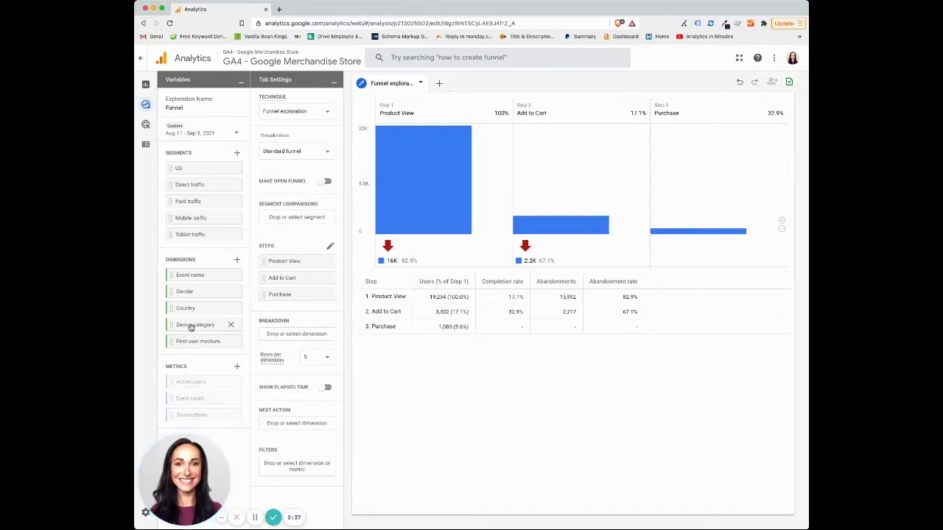
Step: Use First user medium as the breakdown and include only organic users (8,983 viewers, 297 purchasers)
left_click_drag(197, 343, 272, 337)
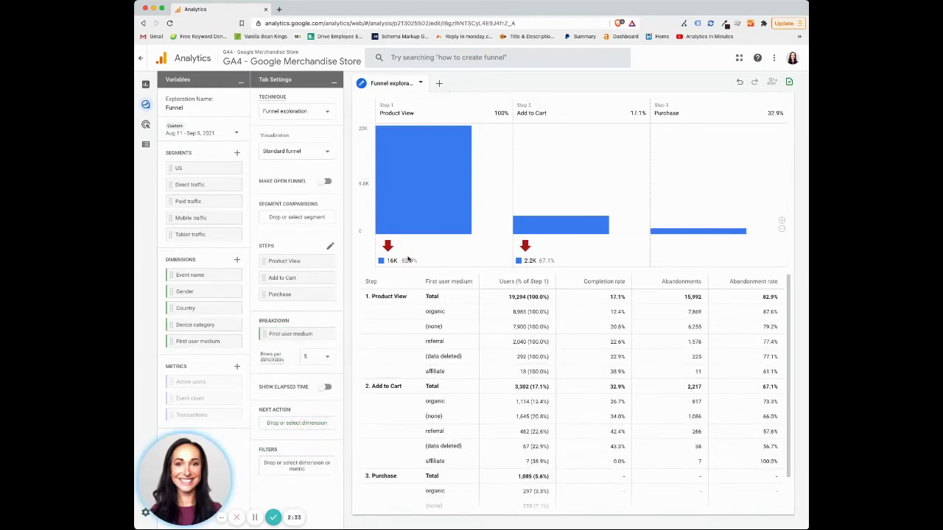
right_click(439, 314)
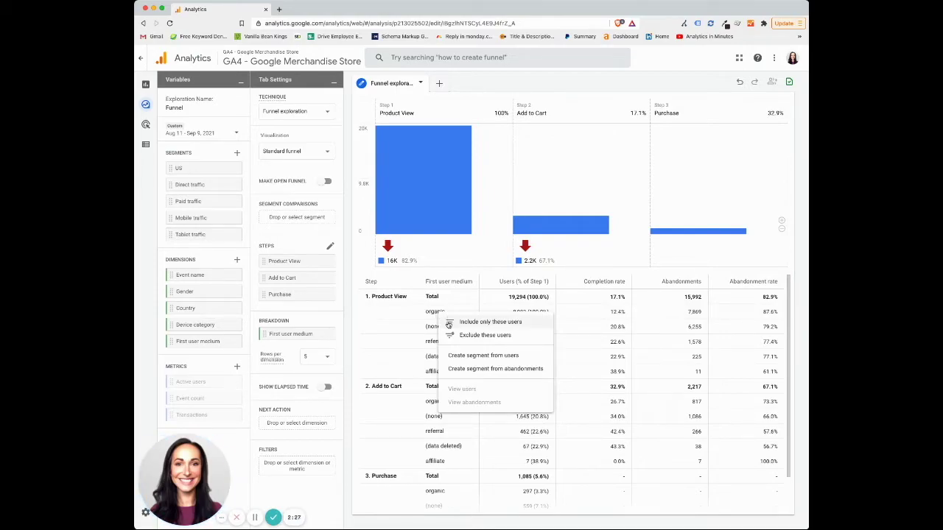
left_click(449, 325)
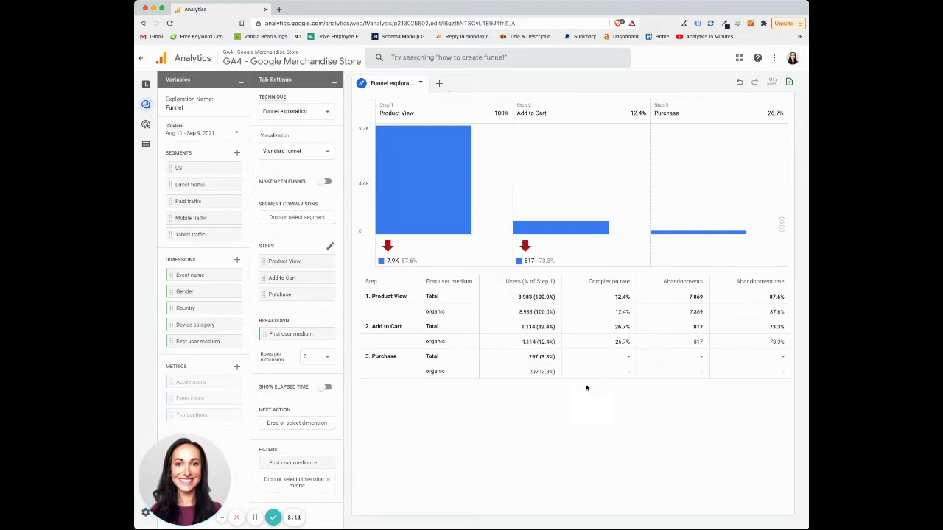
Step: Set Event name as the funnel's next action dimension
mouse_move(419, 227)
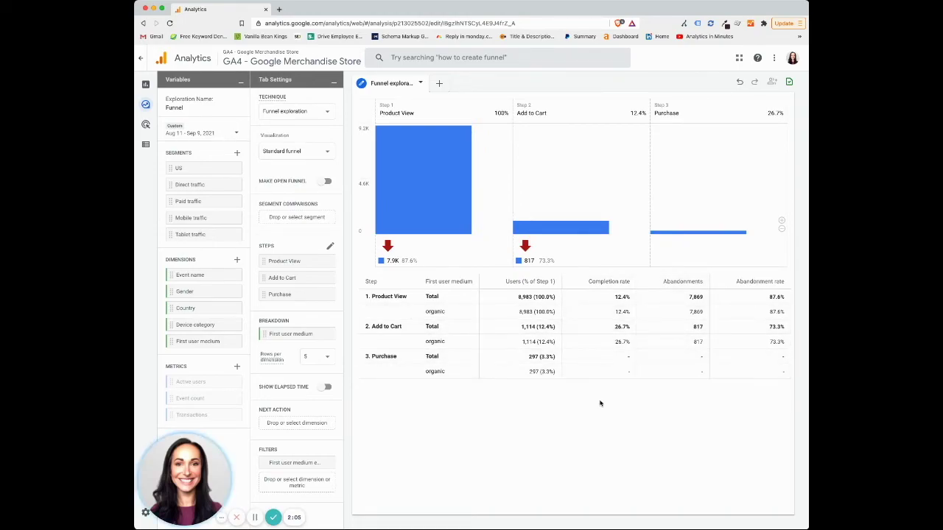
mouse_move(441, 199)
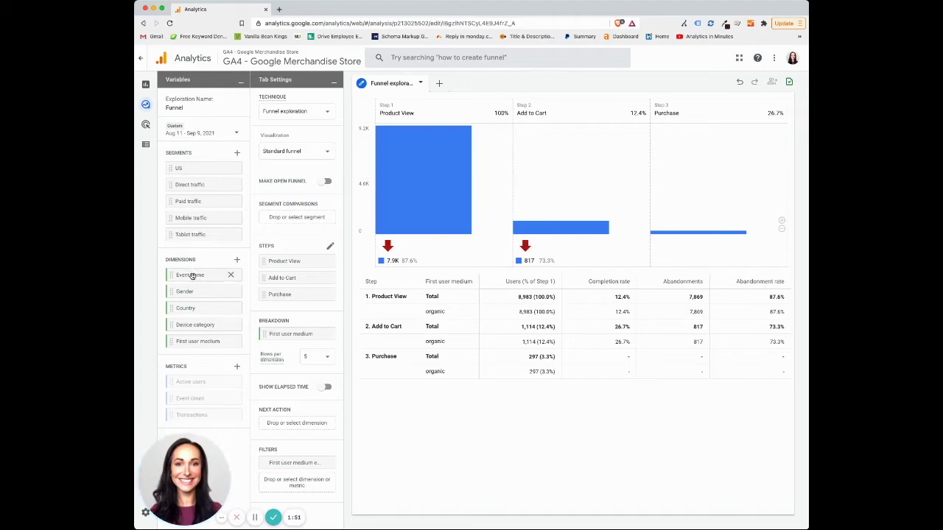
left_click_drag(192, 275, 223, 296)
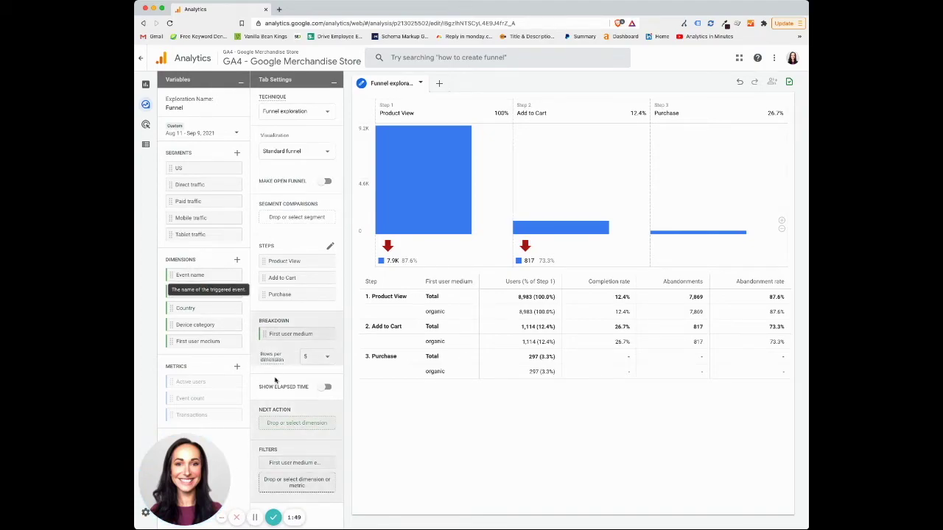
left_click_drag(276, 380, 286, 428)
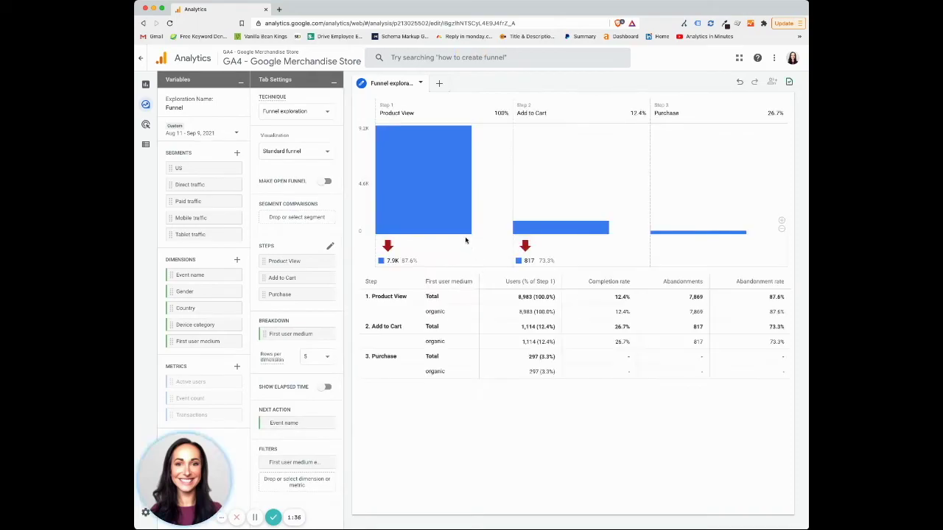
mouse_move(453, 224)
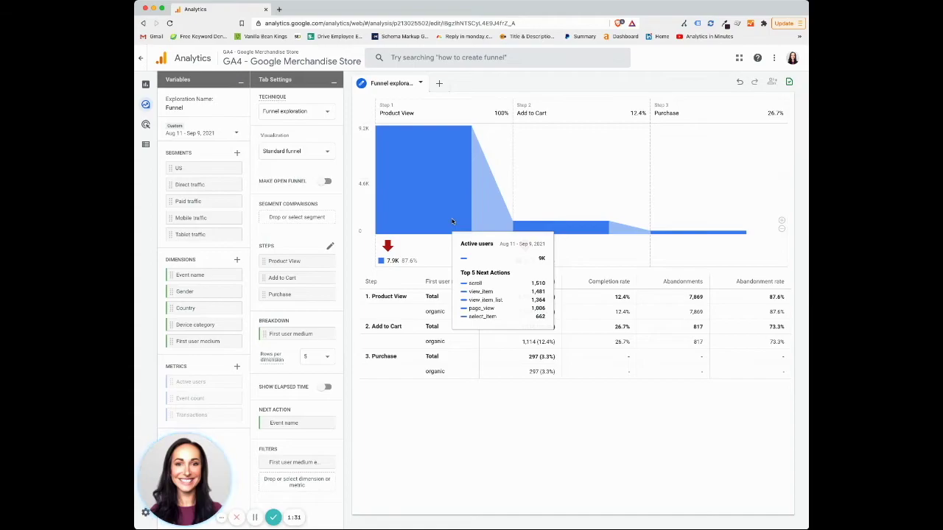
mouse_move(547, 231)
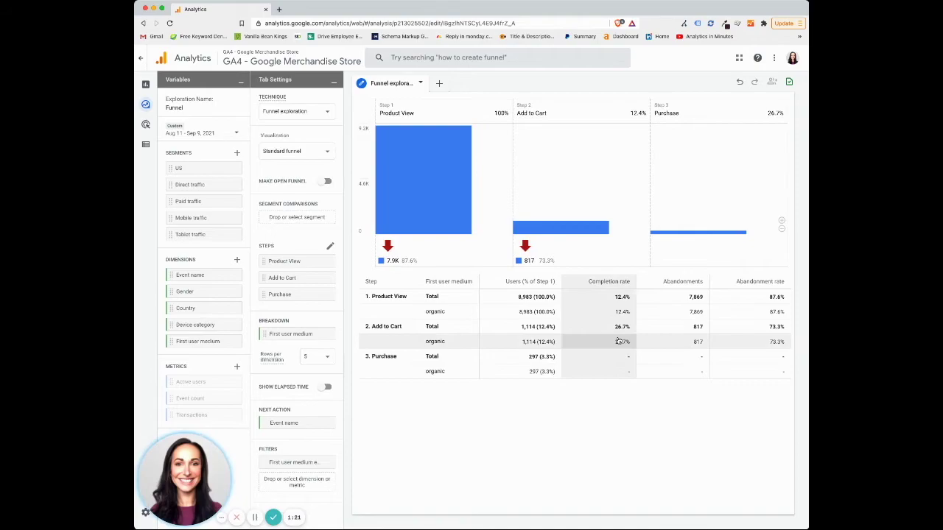
mouse_move(420, 210)
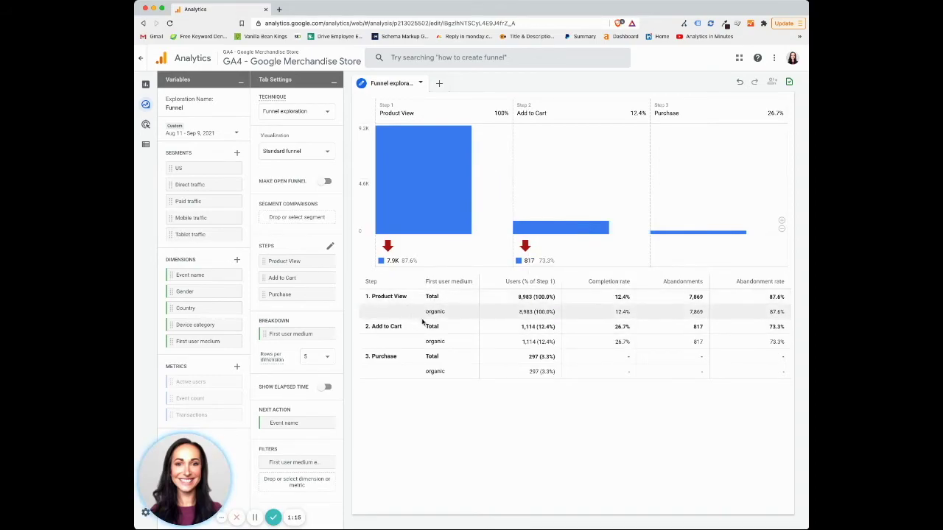
mouse_move(577, 229)
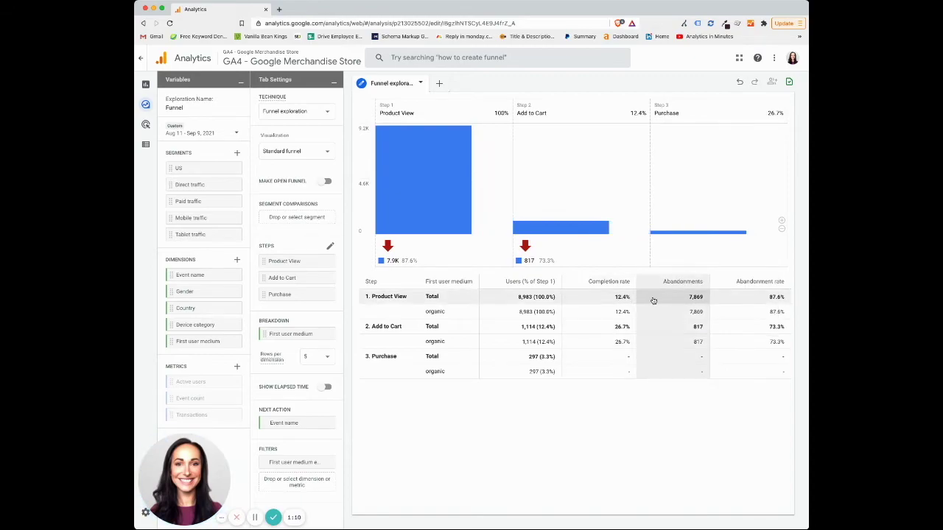
right_click(696, 329)
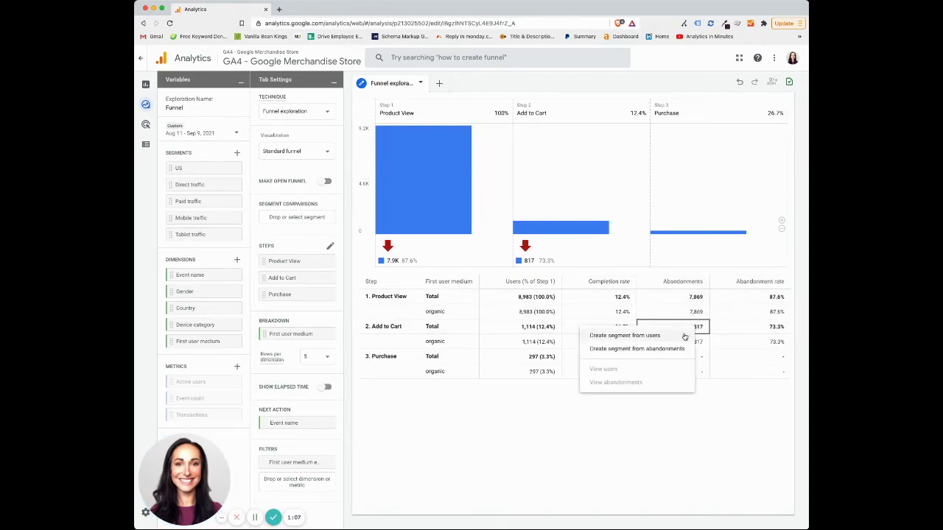
left_click(683, 336)
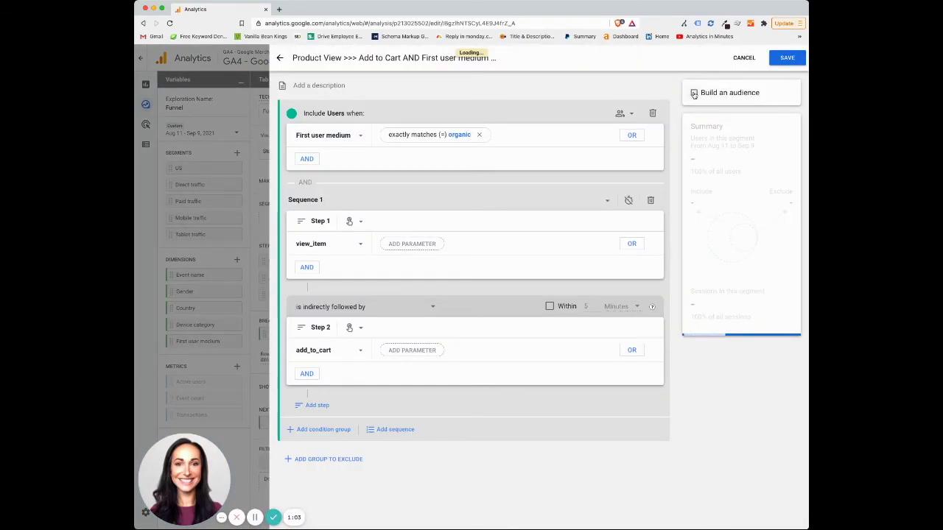
left_click(694, 93)
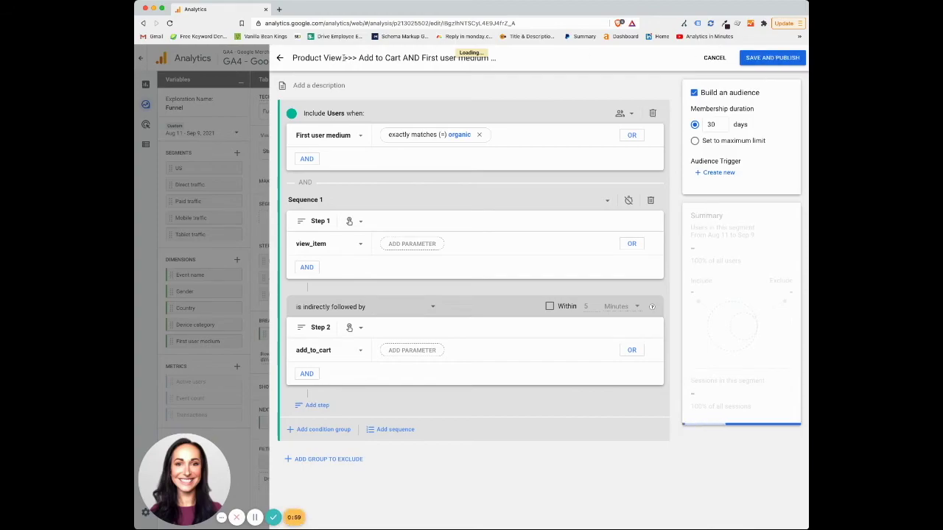
left_click(280, 60)
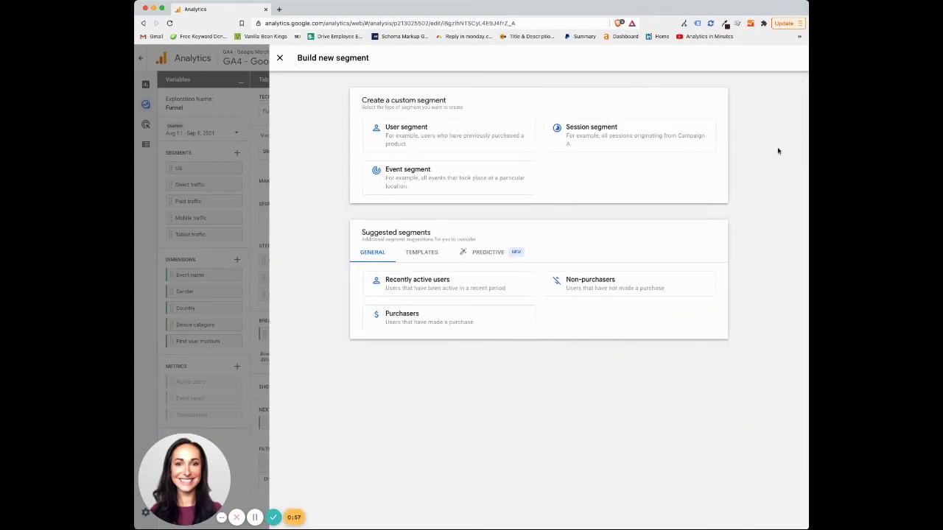
left_click(280, 60)
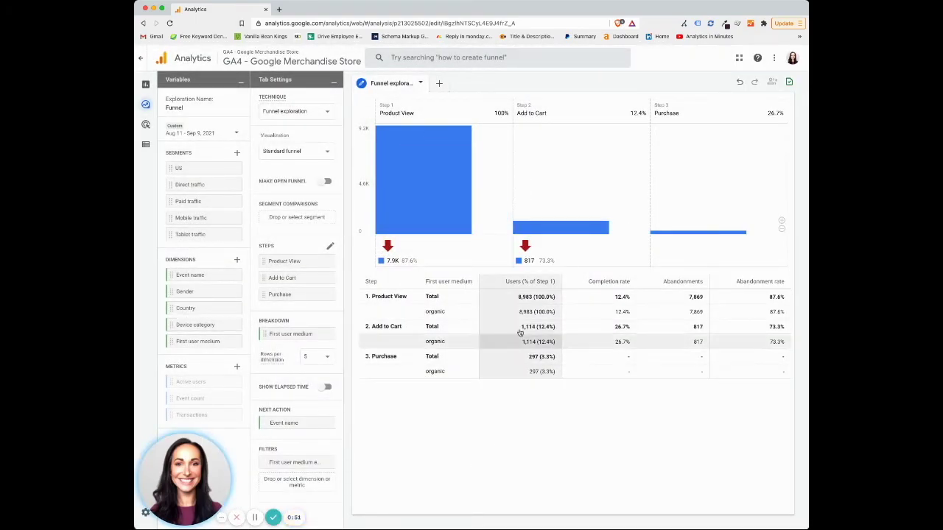
mouse_move(573, 227)
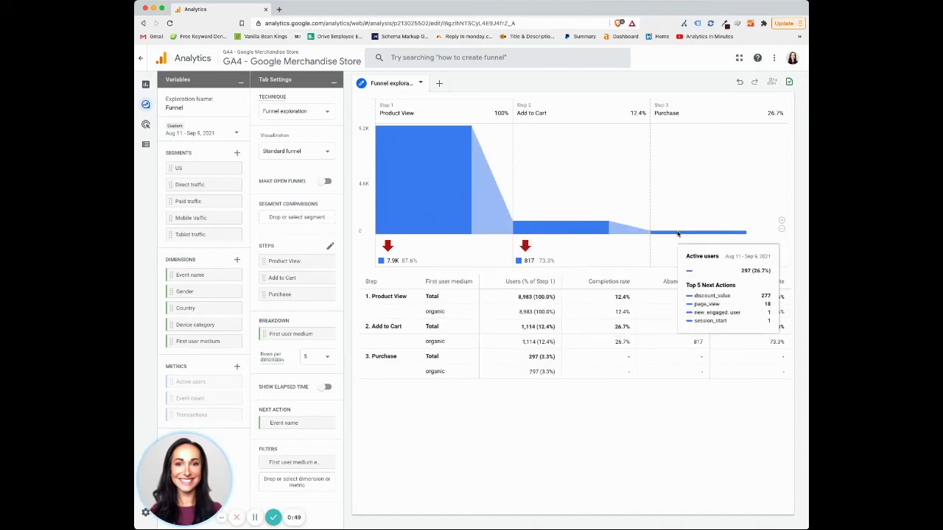
Step: Set the date range to Quarter to date (Jul 1 – Sep 9, 2021)
left_click(228, 135)
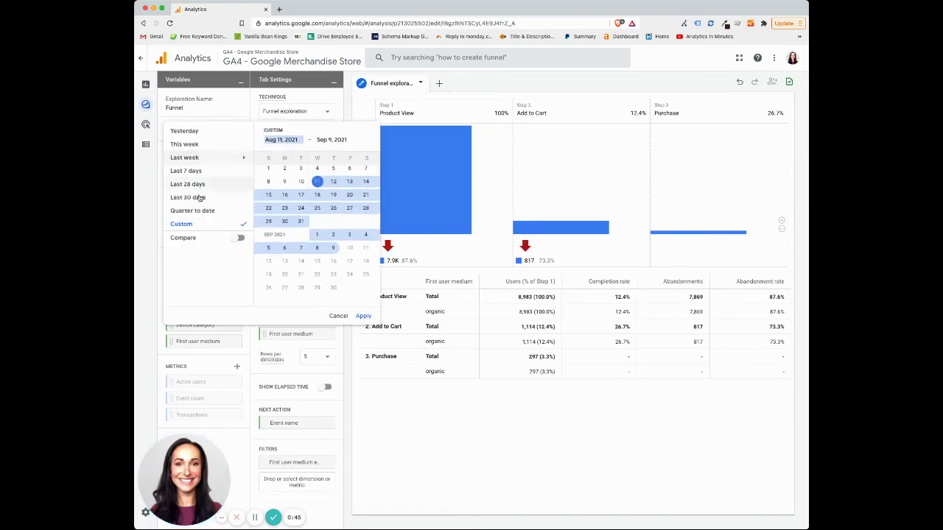
left_click(217, 212)
left_click(363, 315)
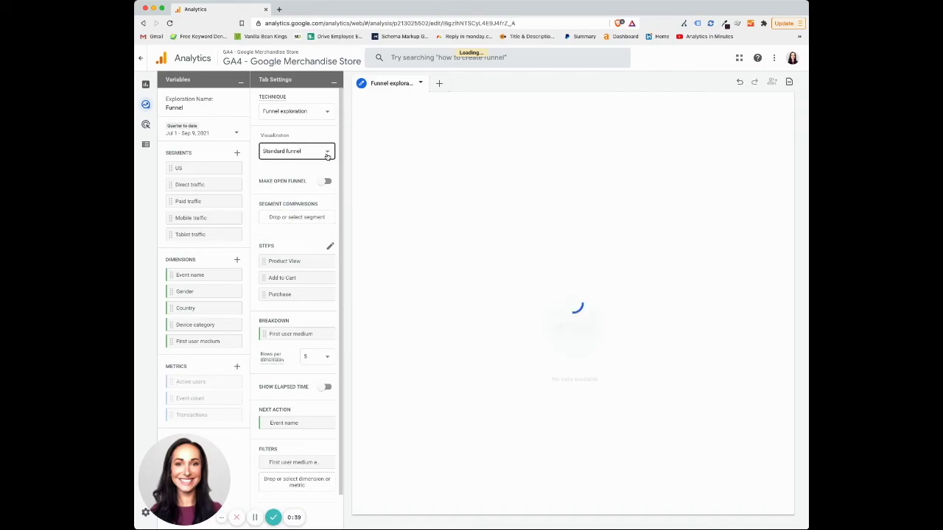
Step: Display the funnel as a Trended funnel with elapsed time turned on
left_click(327, 156)
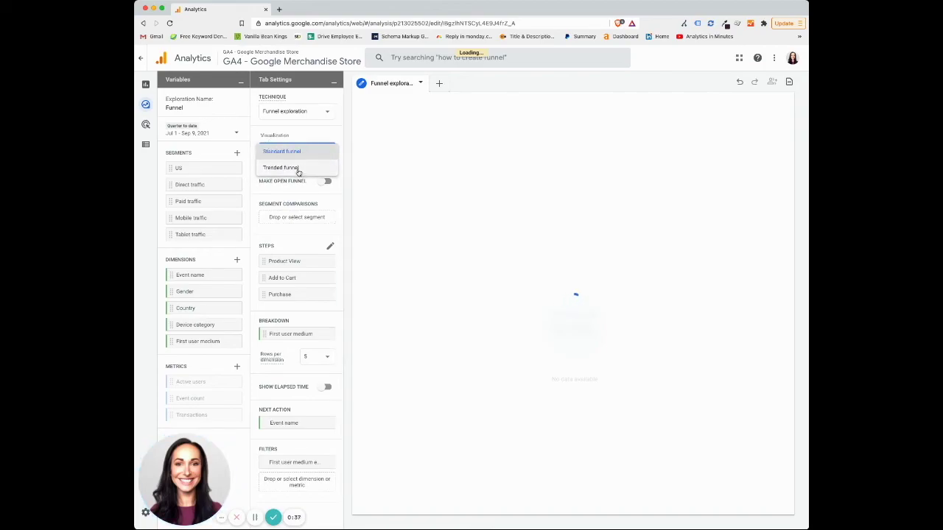
left_click(296, 169)
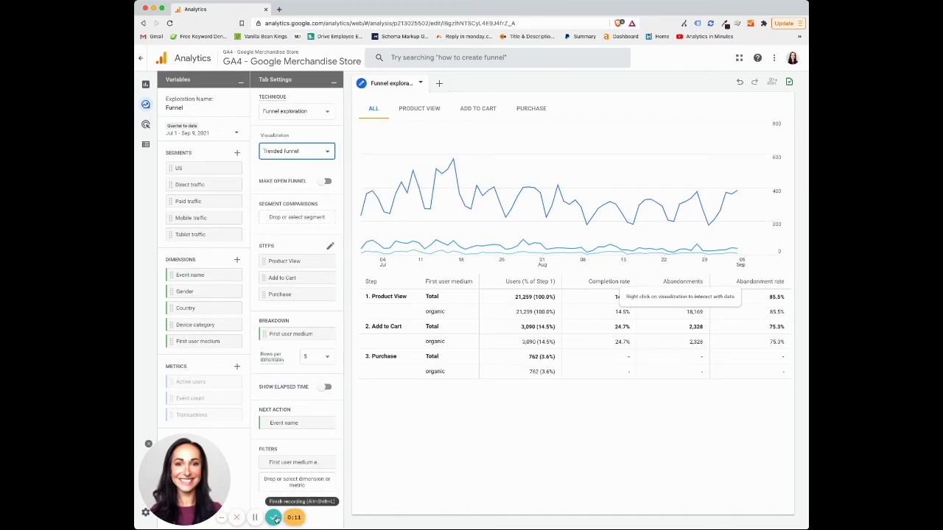
left_click(327, 387)
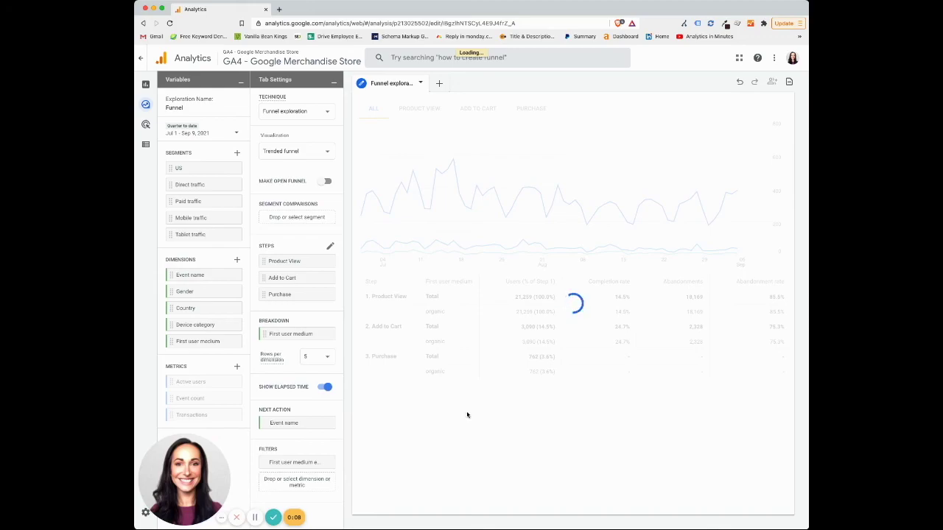